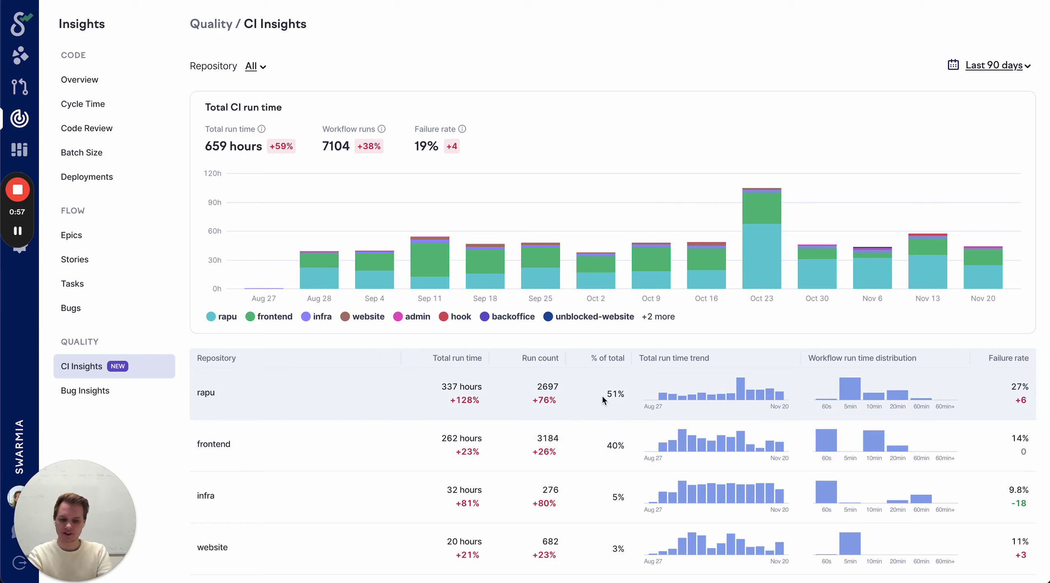
- Compare the repositories' shares of total CI run time, starting with rapu and frontend
drag(604, 395, 626, 394)
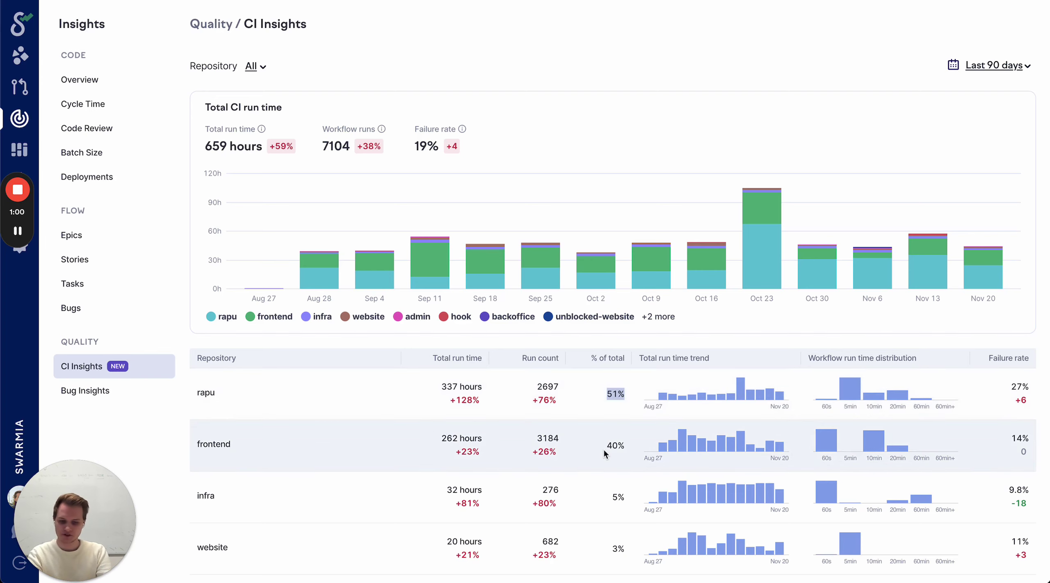
click(599, 445)
drag(599, 445, 625, 447)
scroll(624, 446, down, 6)
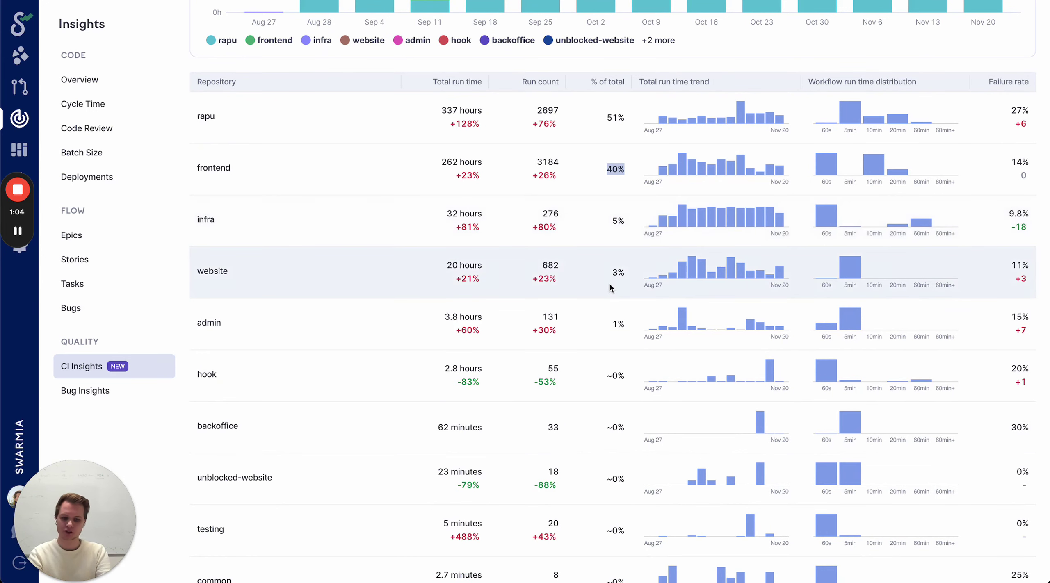
scroll(609, 283, up, 2)
click(609, 271)
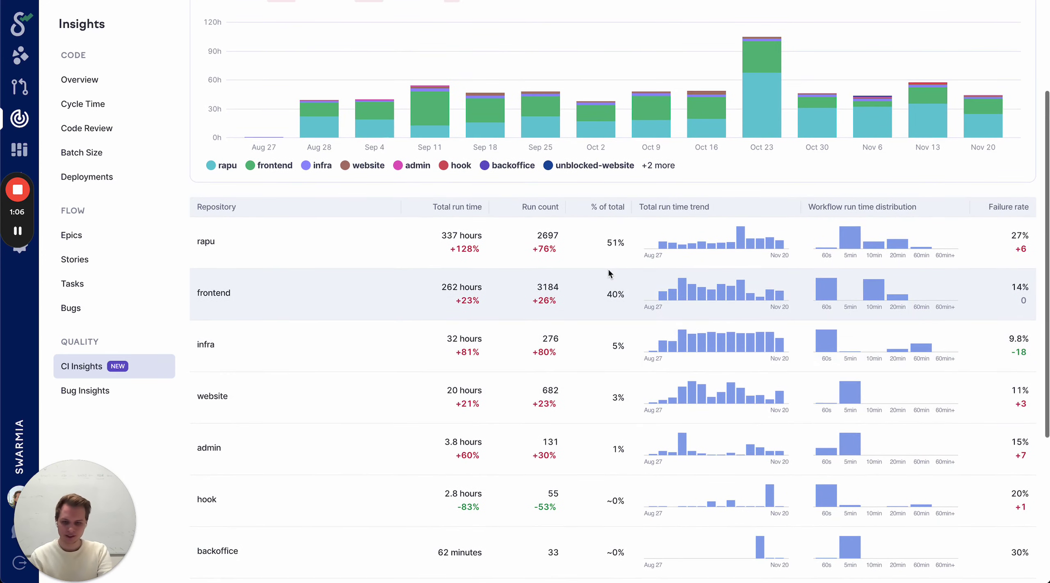
scroll(608, 270, up, 1)
scroll(609, 273, up, 1)
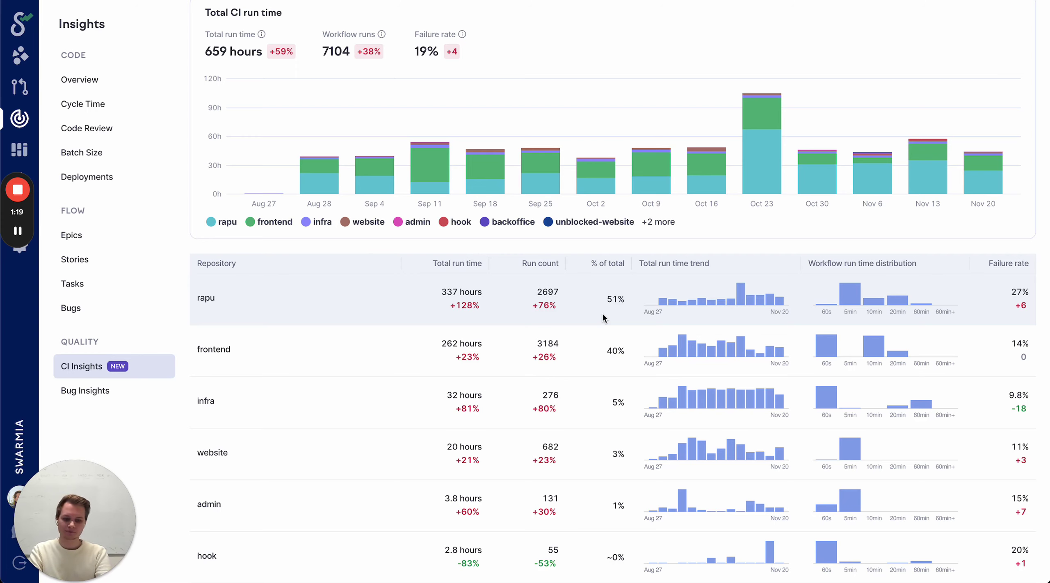
- Examine the workflow run time distribution for the repositories, including infra's longer runs
scroll(603, 318, down, 1)
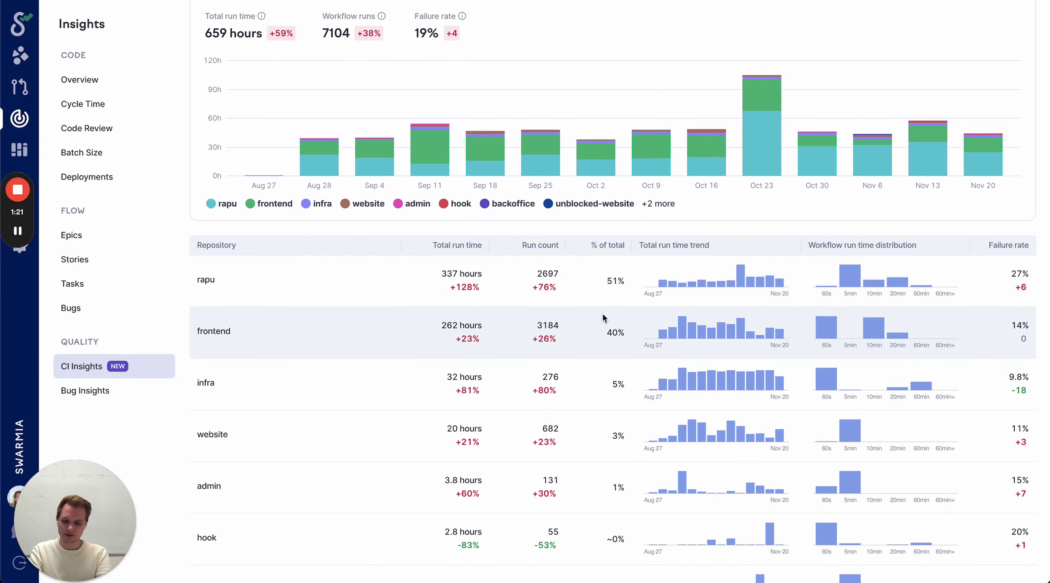
scroll(603, 318, down, 2)
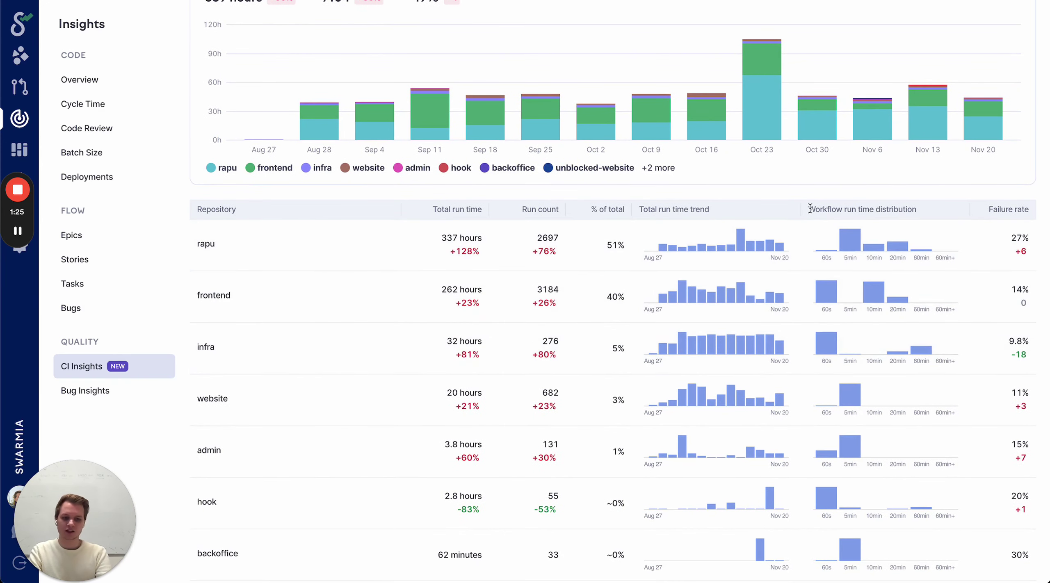
drag(810, 209, 933, 217)
click(930, 210)
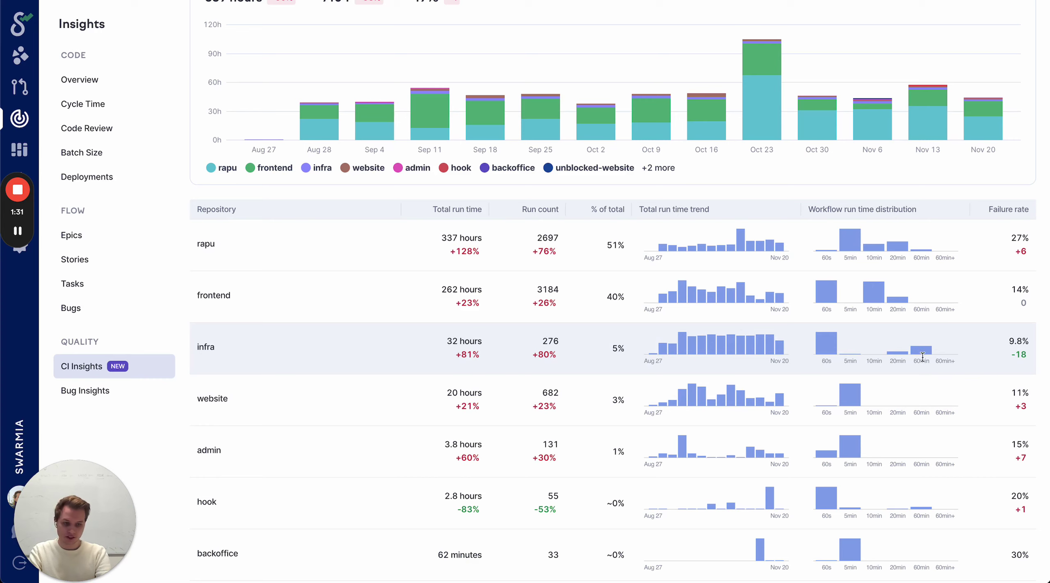
mouse_move(925, 353)
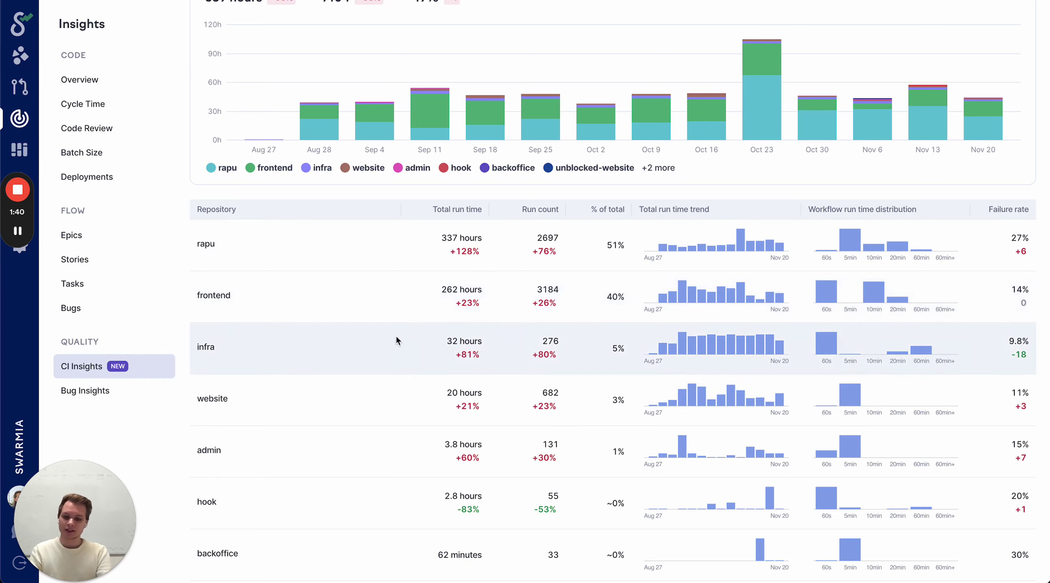
- Open the CI insights for the rapu repository
scroll(375, 360, up, 3)
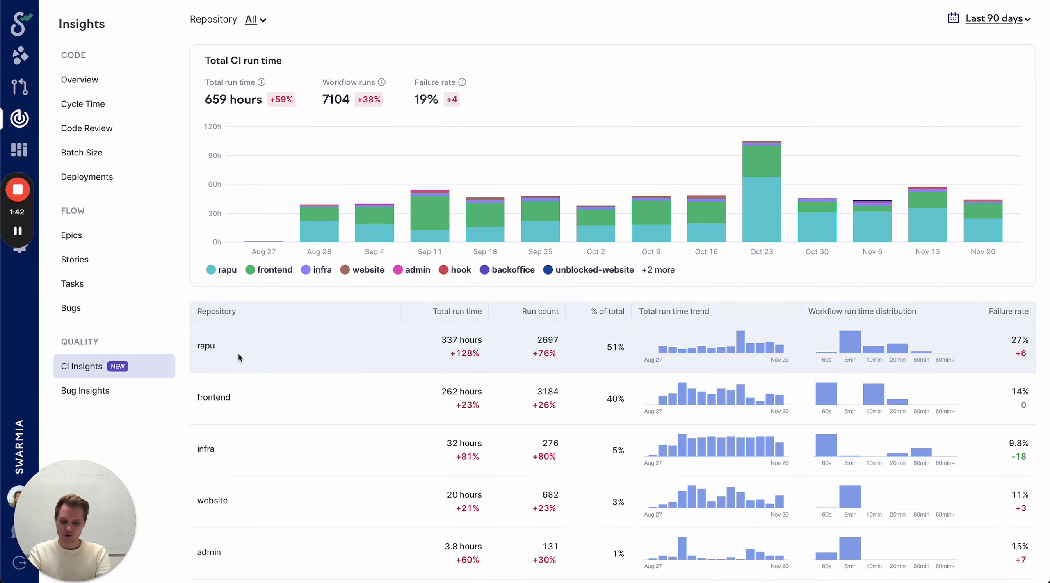
click(207, 346)
scroll(612, 316, up, 2)
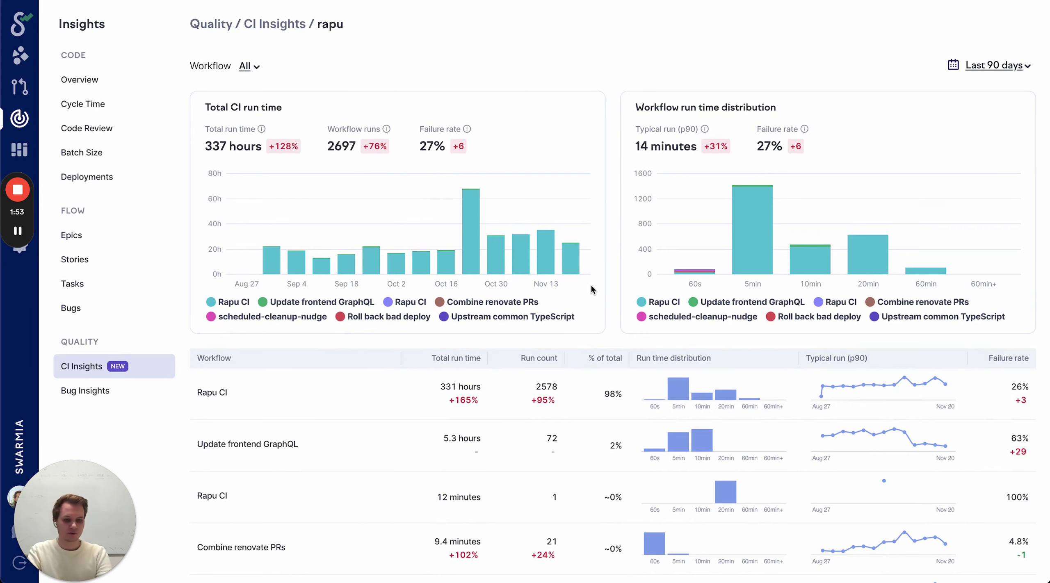
- Check how much of rapu's total run time the main Rapu CI workflow accounts for
scroll(592, 290, down, 1)
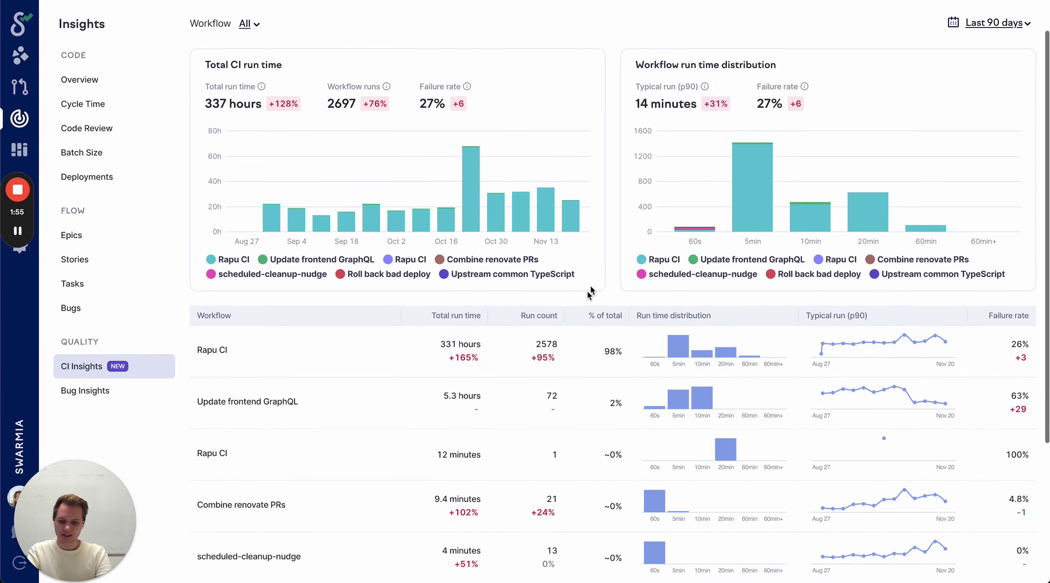
scroll(278, 344, down, 1)
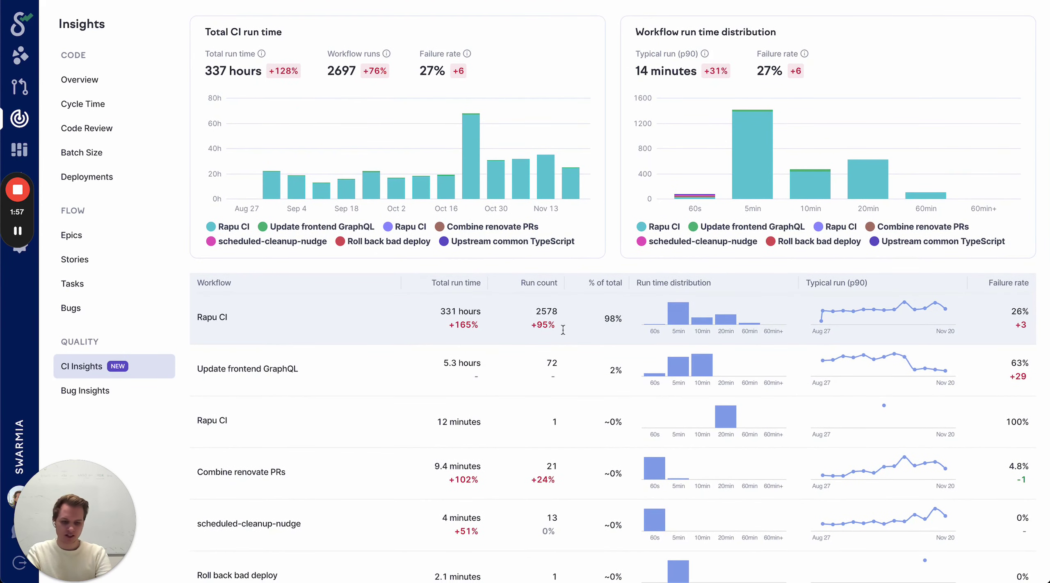
double_click(610, 319)
scroll(619, 338, up, 2)
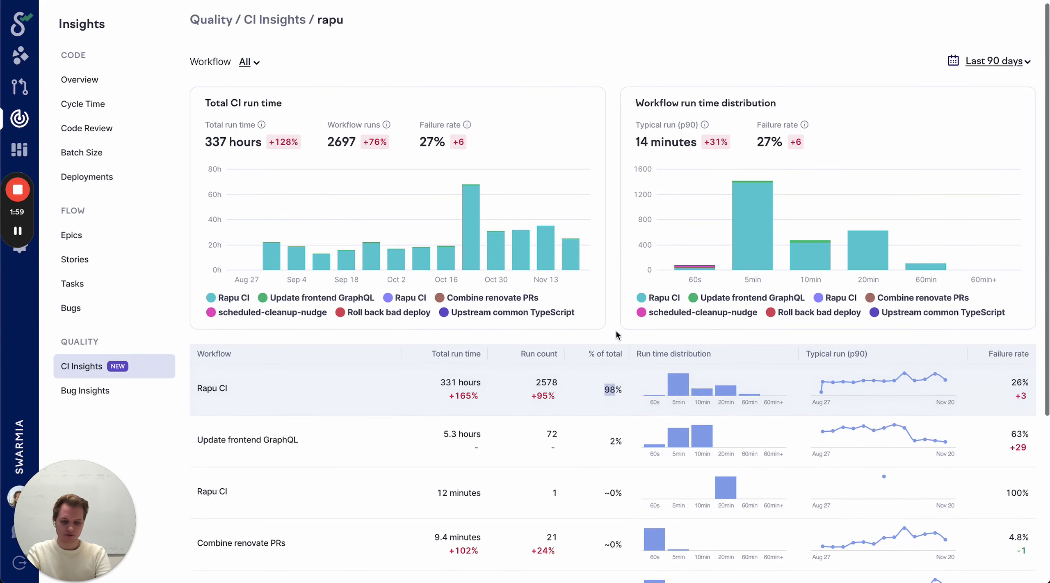
click(488, 410)
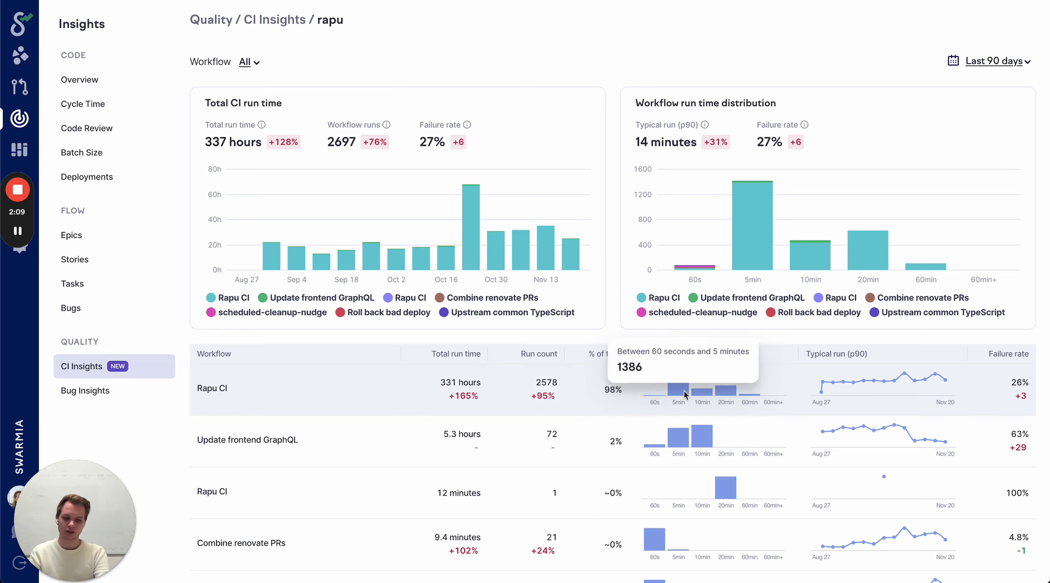
- Examine the main Rapu CI workflow's run time distribution and p90 trend, and the workflows' failure rates
mouse_move(694, 393)
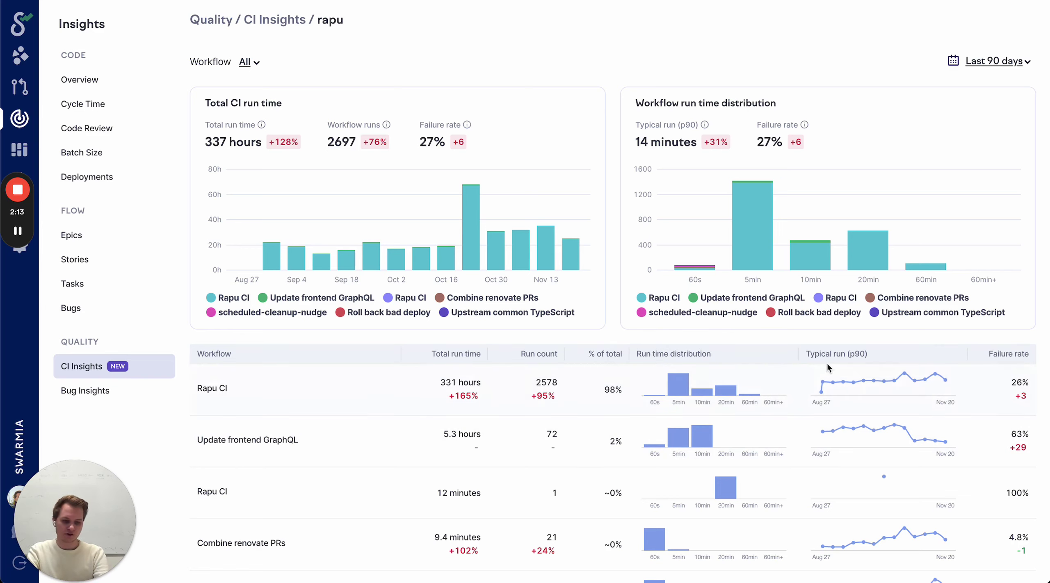
mouse_move(871, 379)
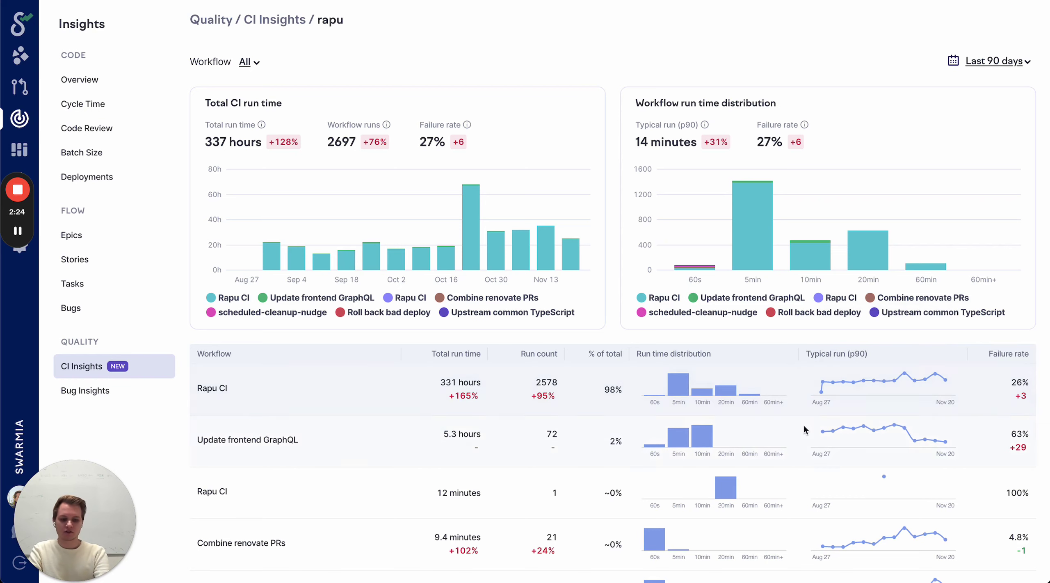
scroll(803, 430, down, 1)
mouse_move(817, 367)
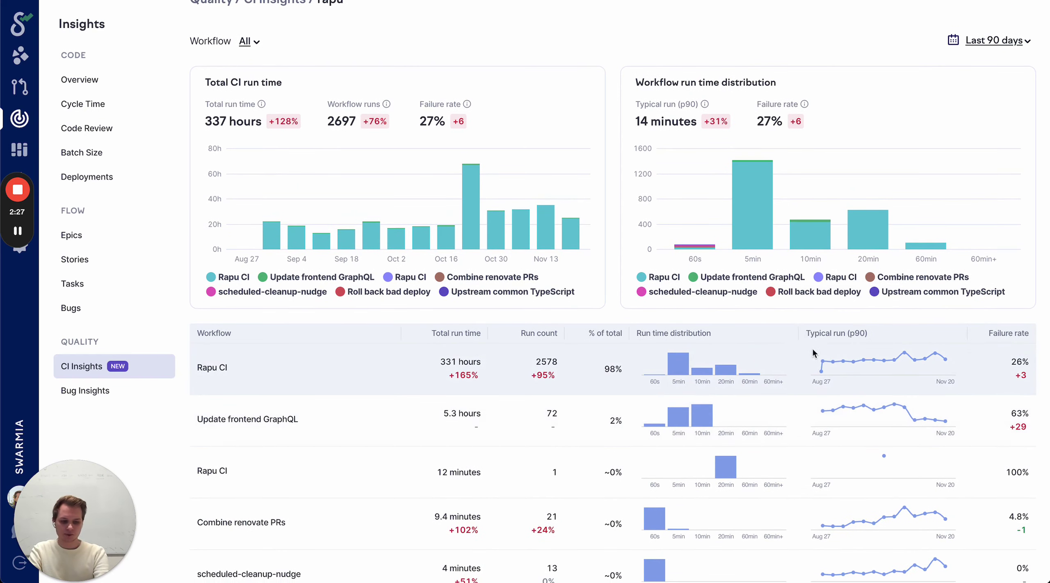
scroll(940, 370, up, 1)
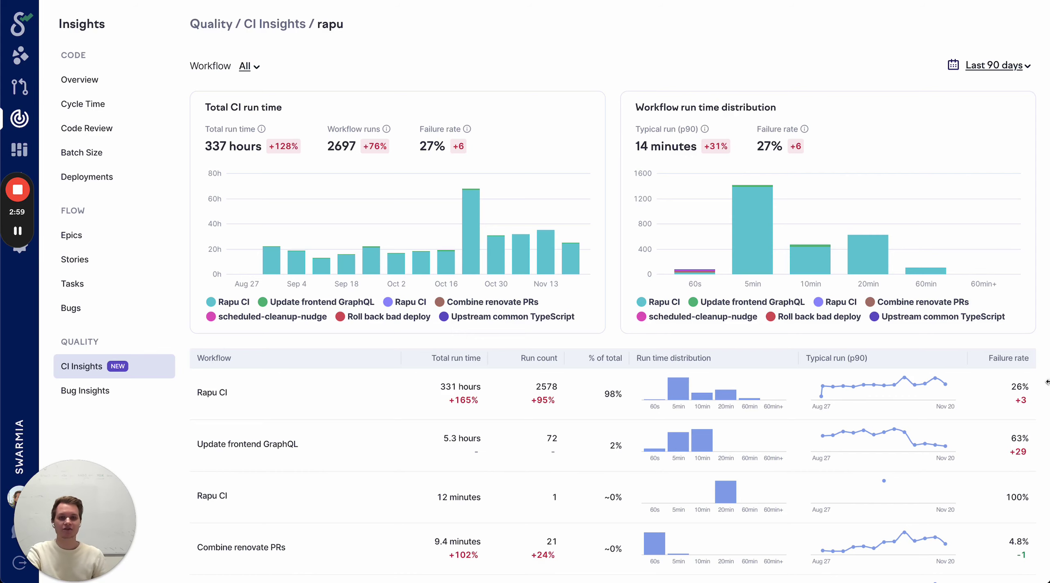
scroll(994, 380, down, 3)
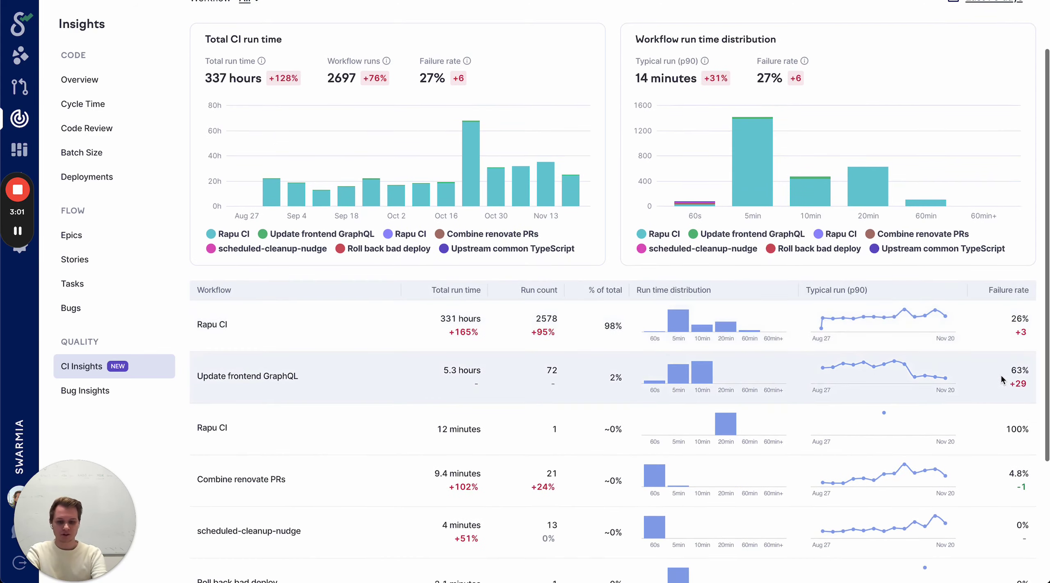
- Open the main Rapu CI workflow and review its jobs, including QA Test and QA Lint
scroll(1001, 374, up, 3)
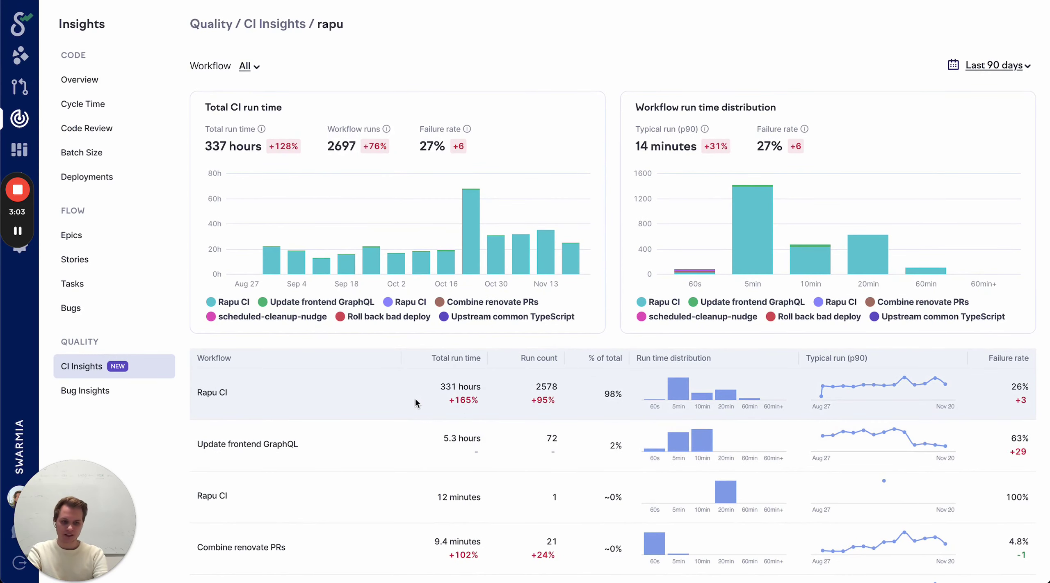
click(212, 393)
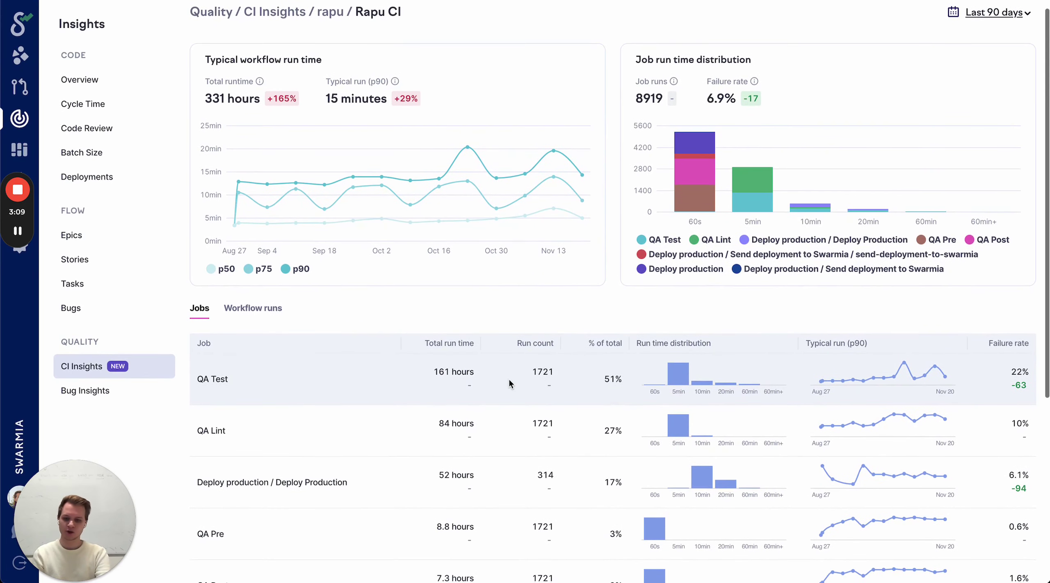
scroll(375, 371, down, 1)
scroll(375, 376, down, 4)
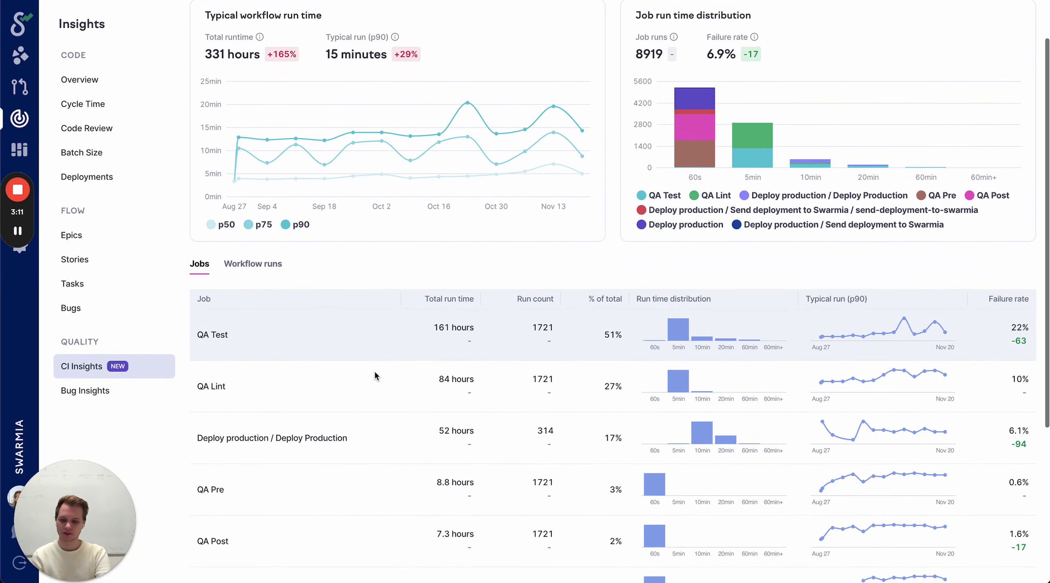
scroll(376, 381, up, 4)
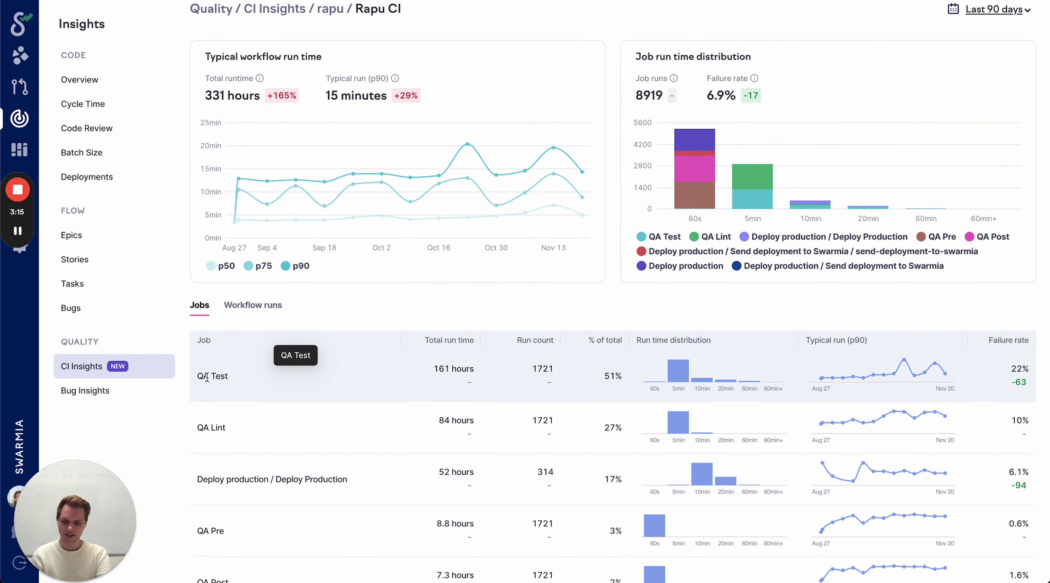
triple_click(245, 426)
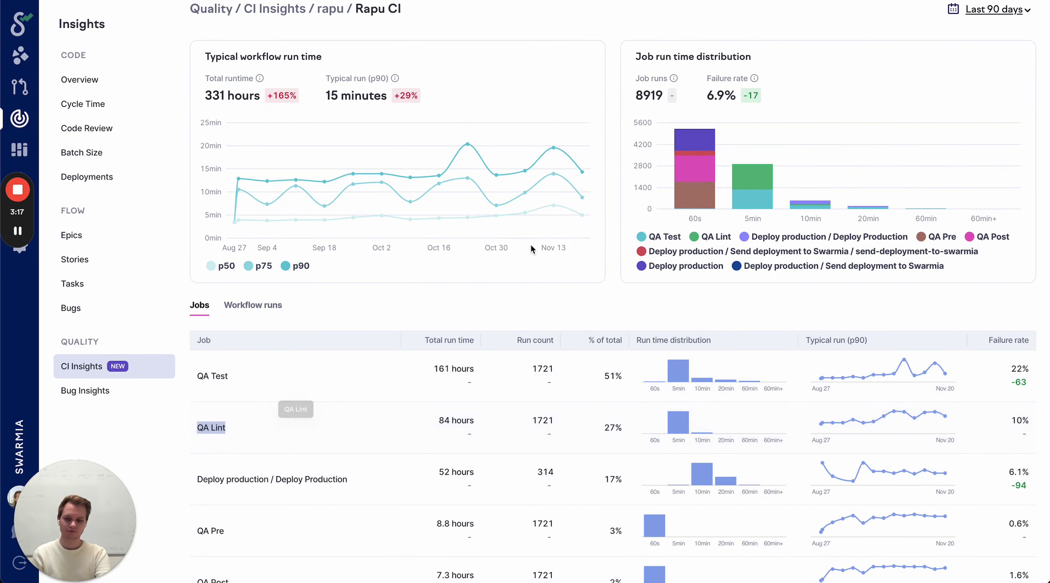
- Examine the p50, p75 and p90 series in the typical workflow run time chart
click(382, 278)
scroll(381, 277, up, 1)
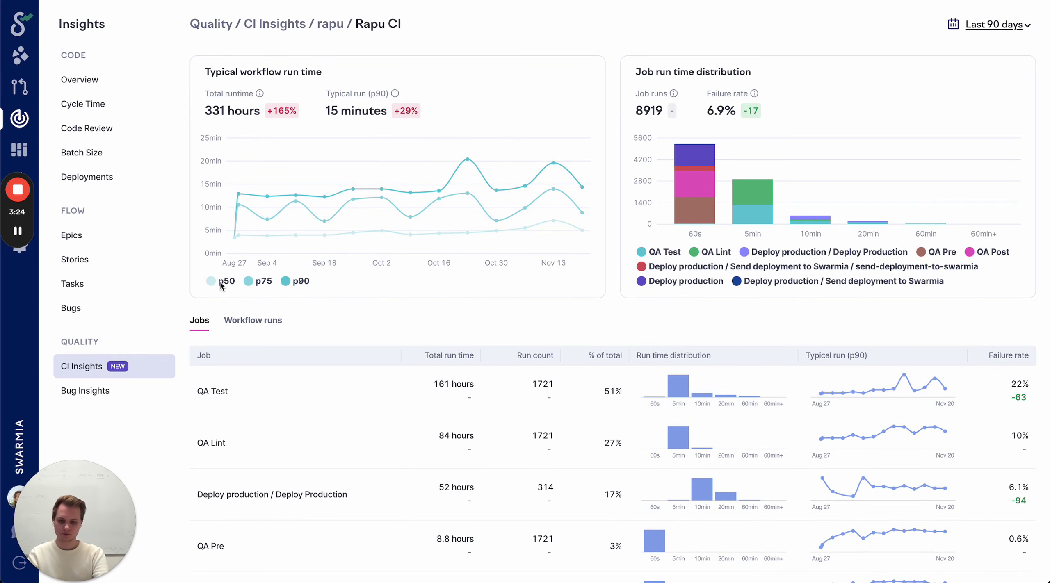
drag(218, 282, 310, 282)
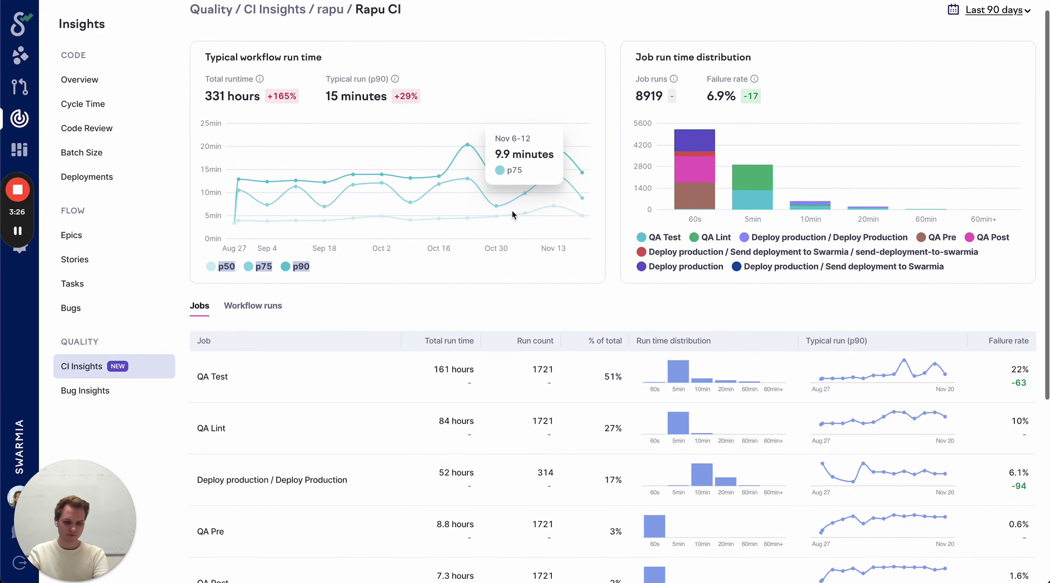
- Inspect the QA Lint job's p90 run time trend and the jobs' failure rates
scroll(512, 214, down, 4)
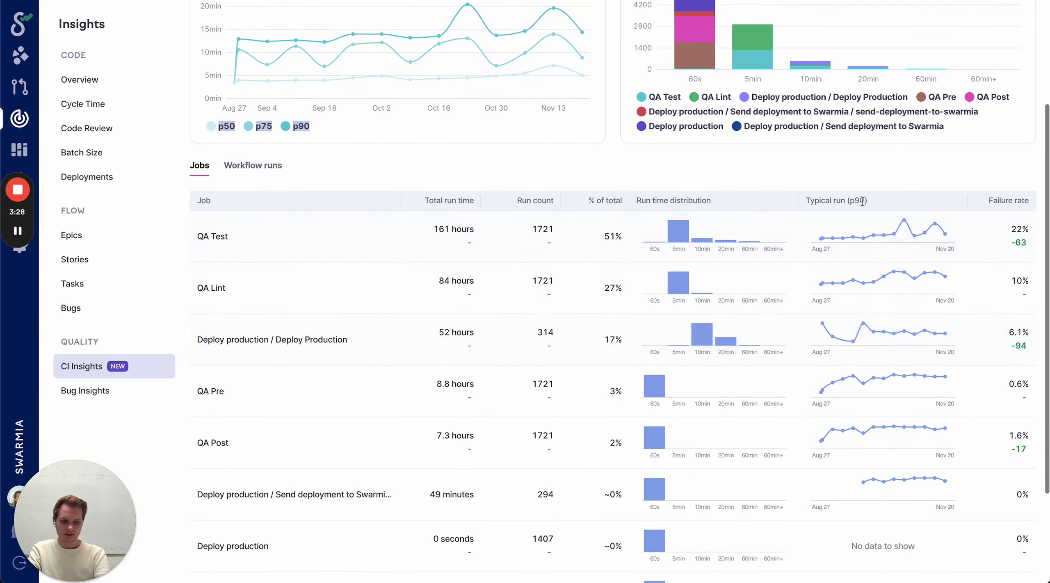
mouse_move(896, 296)
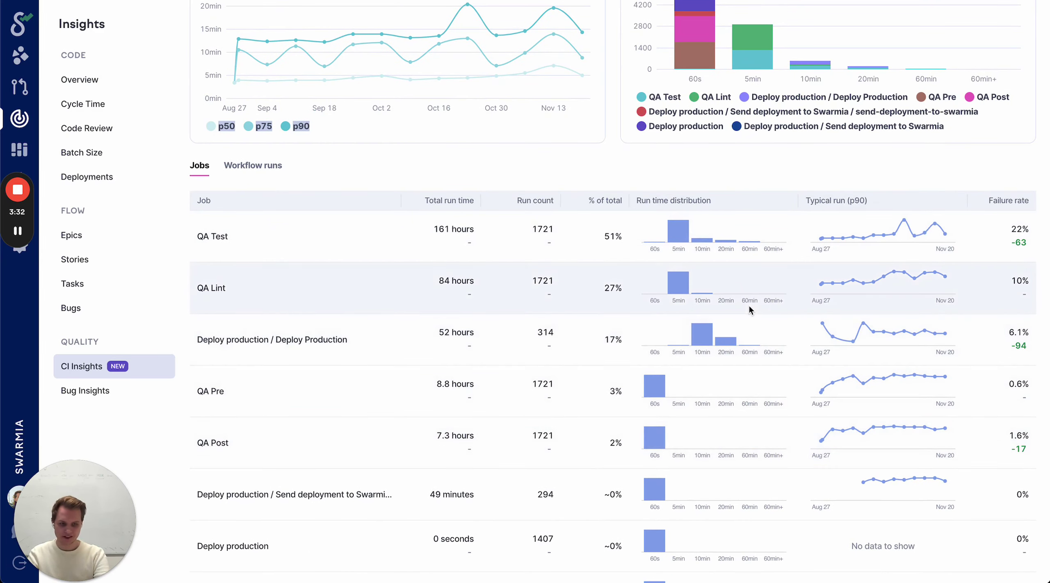
mouse_move(821, 291)
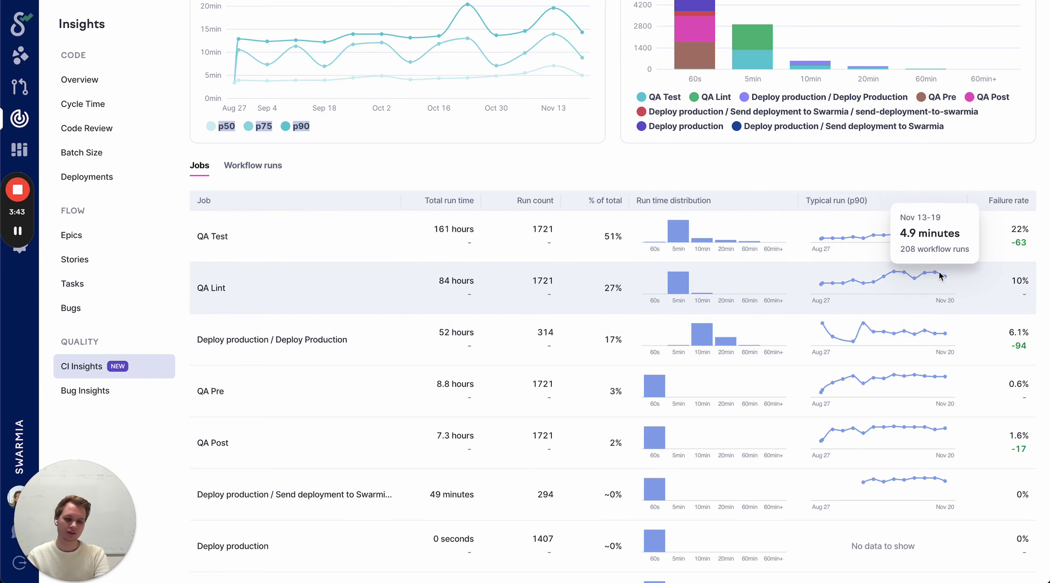
scroll(998, 316, up, 1)
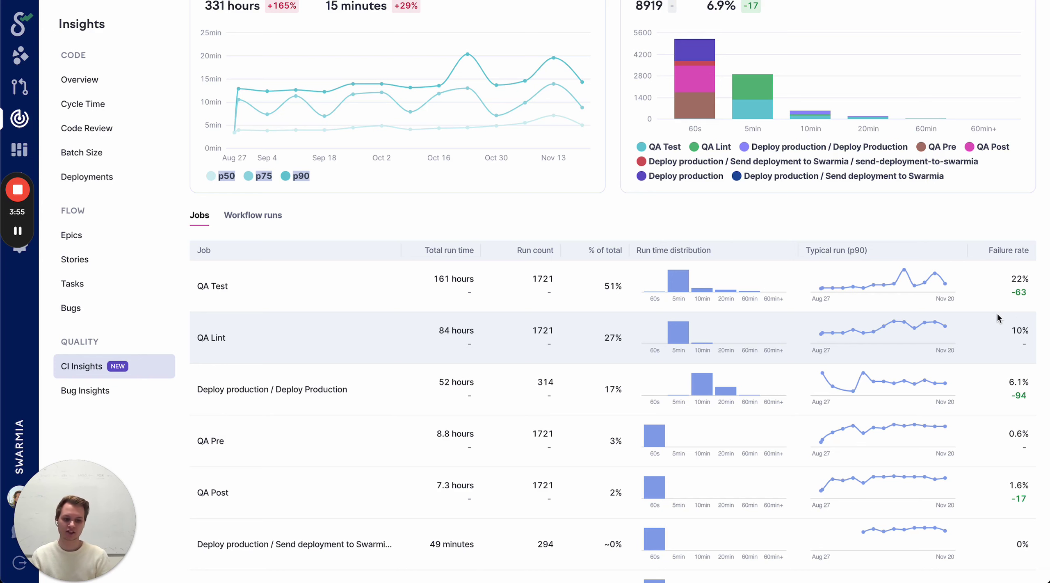
- Open the list of Rapu CI workflow runs and review their commits, branches, timestamps and durations
scroll(998, 314, up, 2)
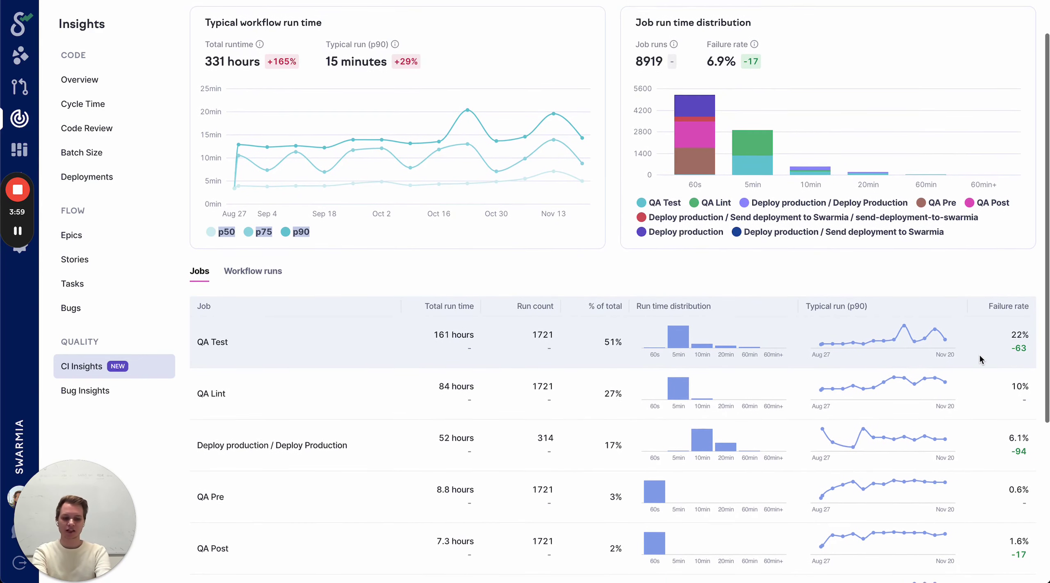
scroll(547, 322, up, 2)
click(548, 318)
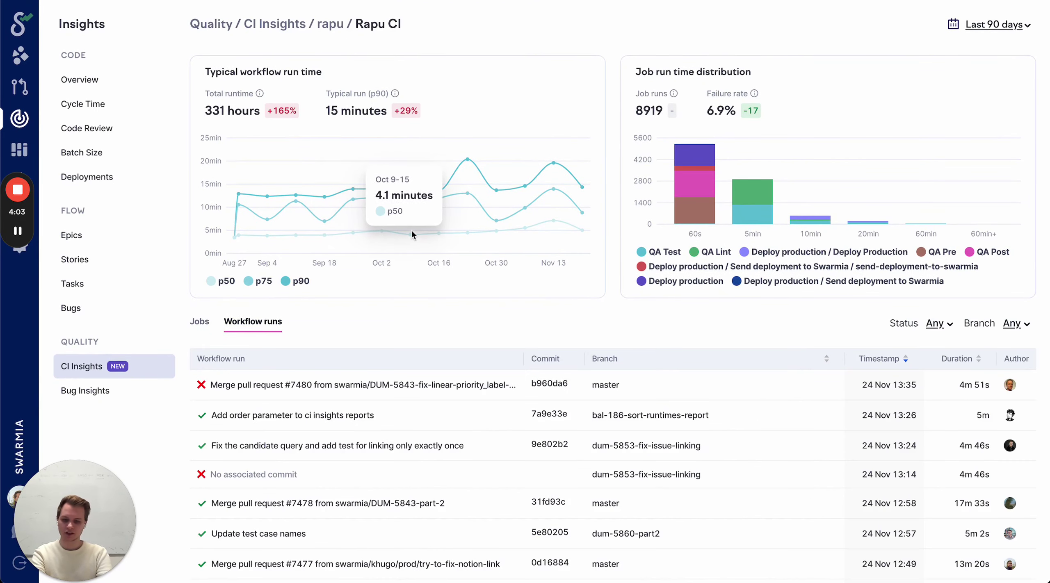
scroll(559, 292, down, 1)
scroll(558, 291, down, 2)
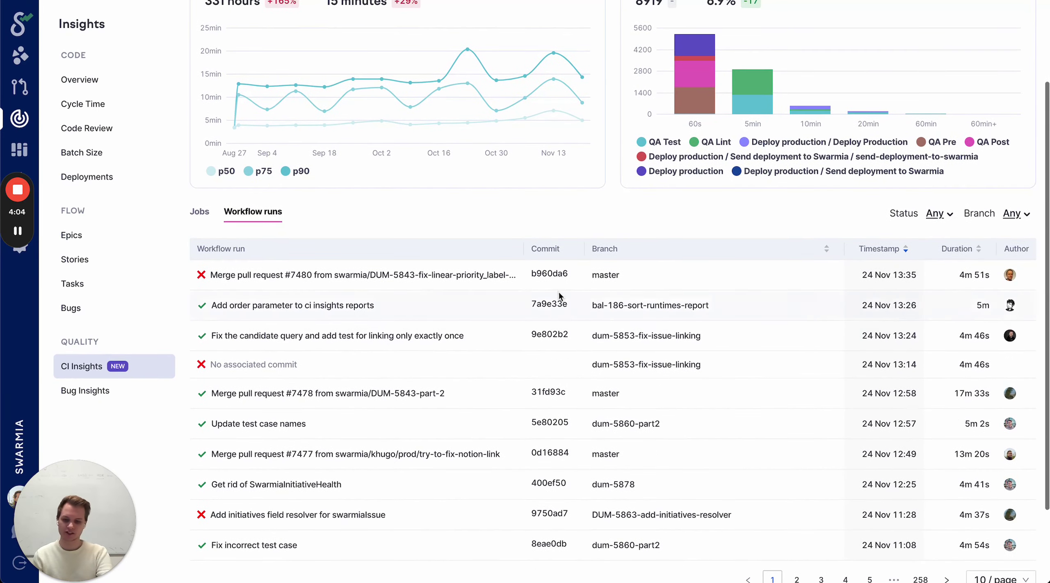
scroll(570, 360, down, 2)
scroll(570, 363, up, 3)
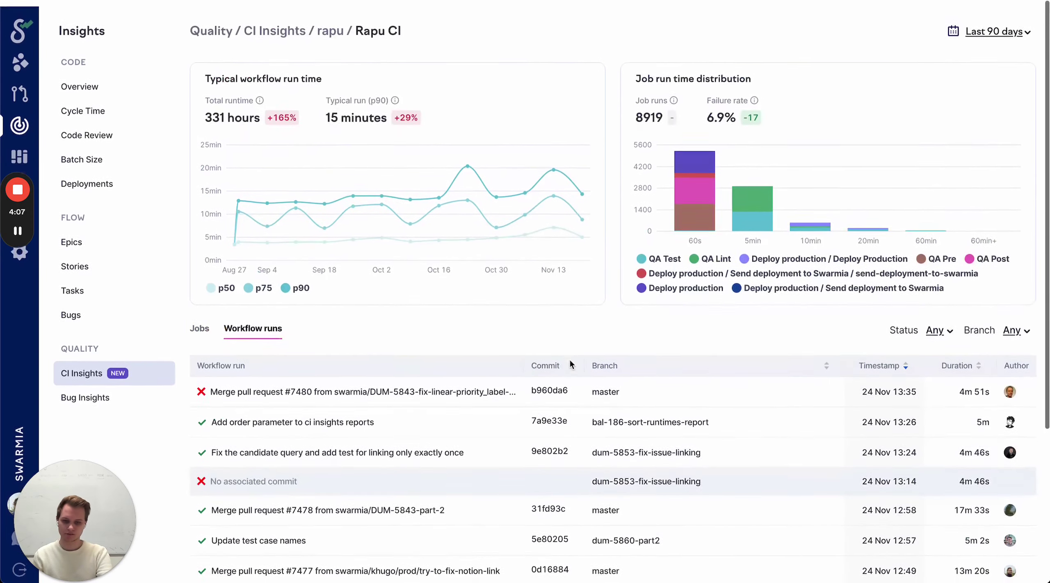
scroll(555, 279, down, 2)
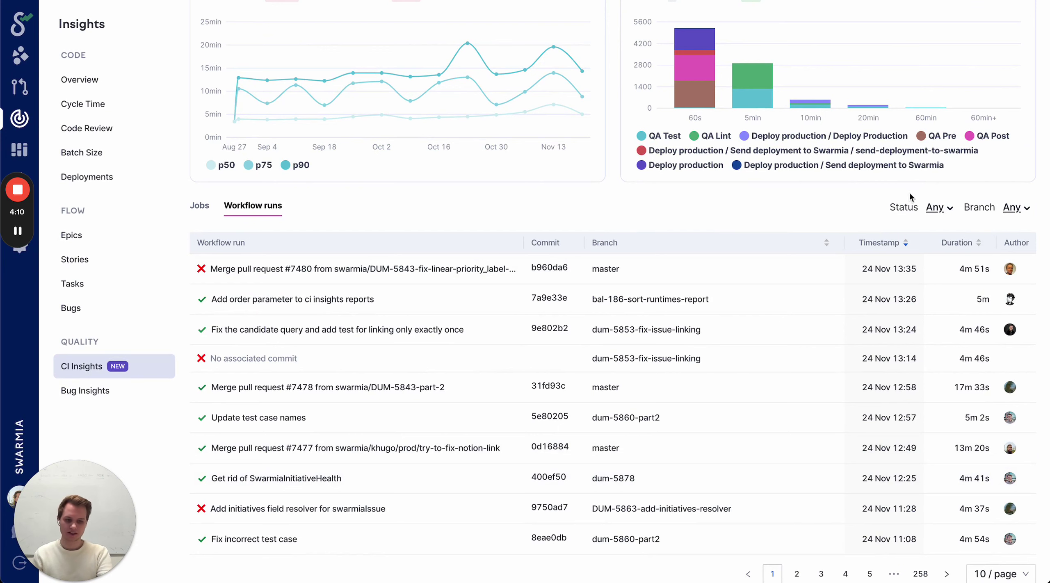
- Filter the Rapu CI workflow runs to show only those with the Success status
click(937, 205)
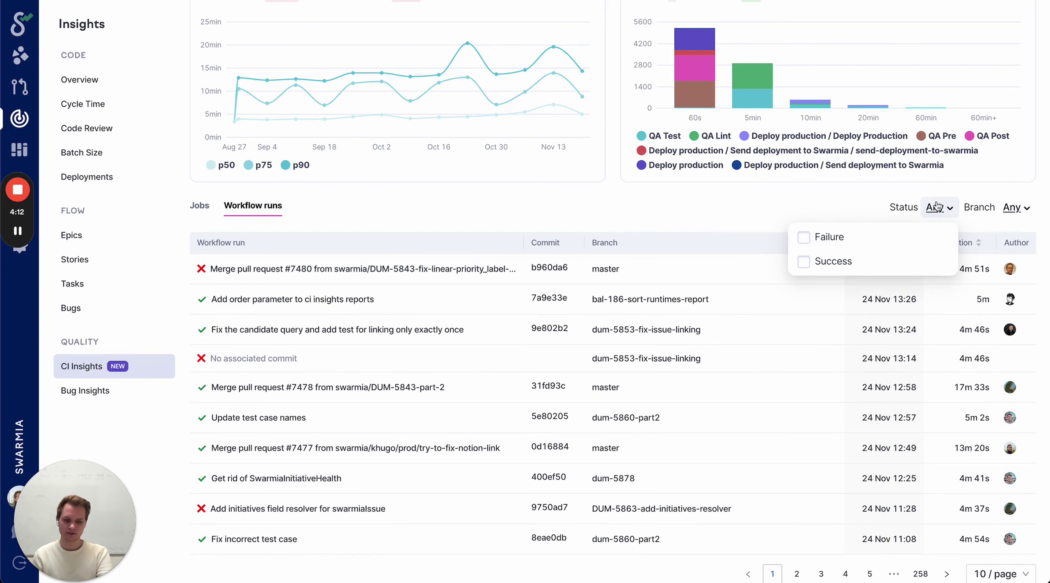
click(932, 261)
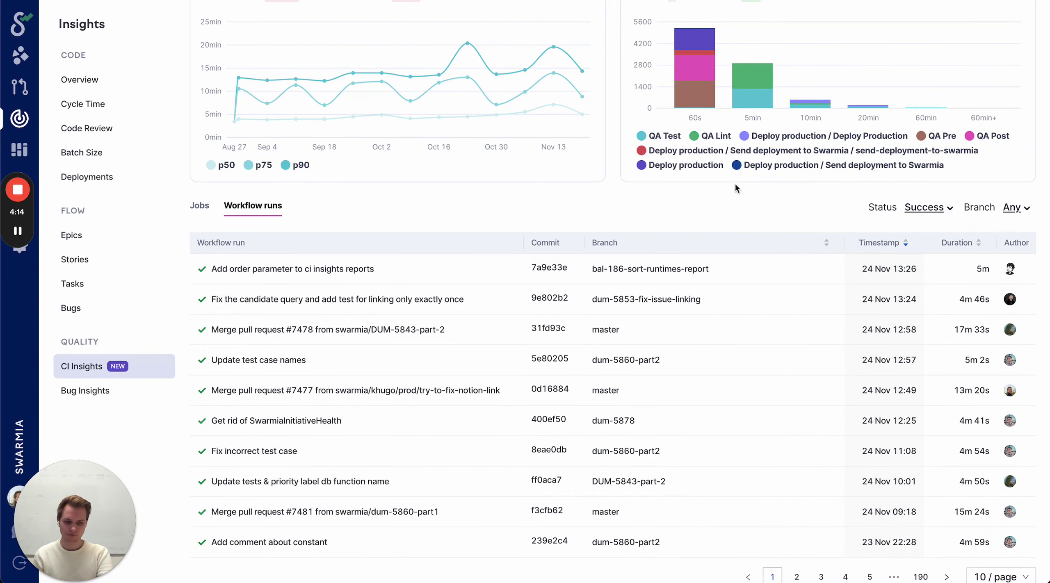
scroll(735, 184, down, 1)
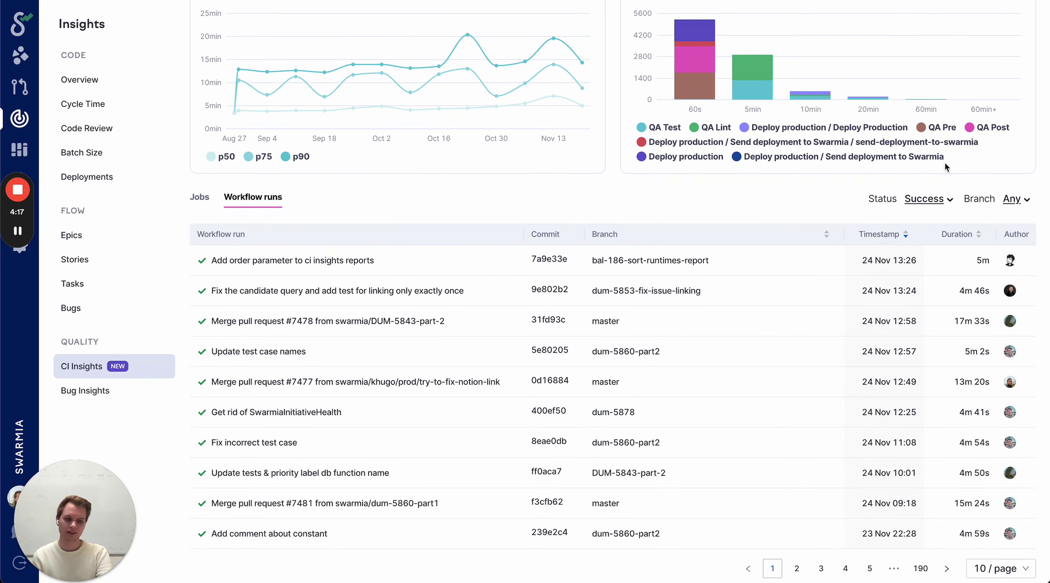
scroll(1009, 218, up, 3)
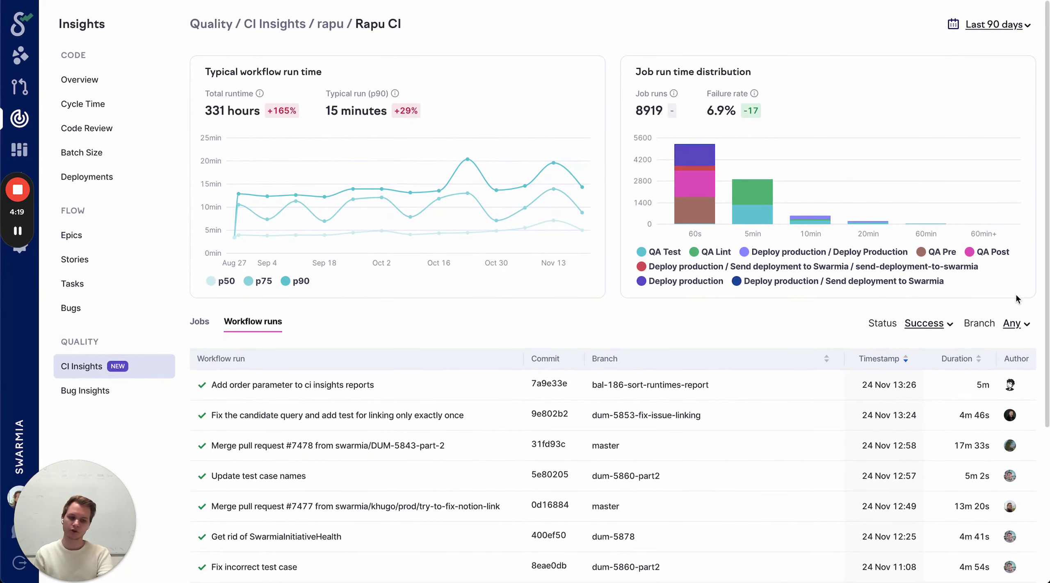
- Restrict the workflow runs' branch filter to Other branches only and review the filtered runs
click(1016, 330)
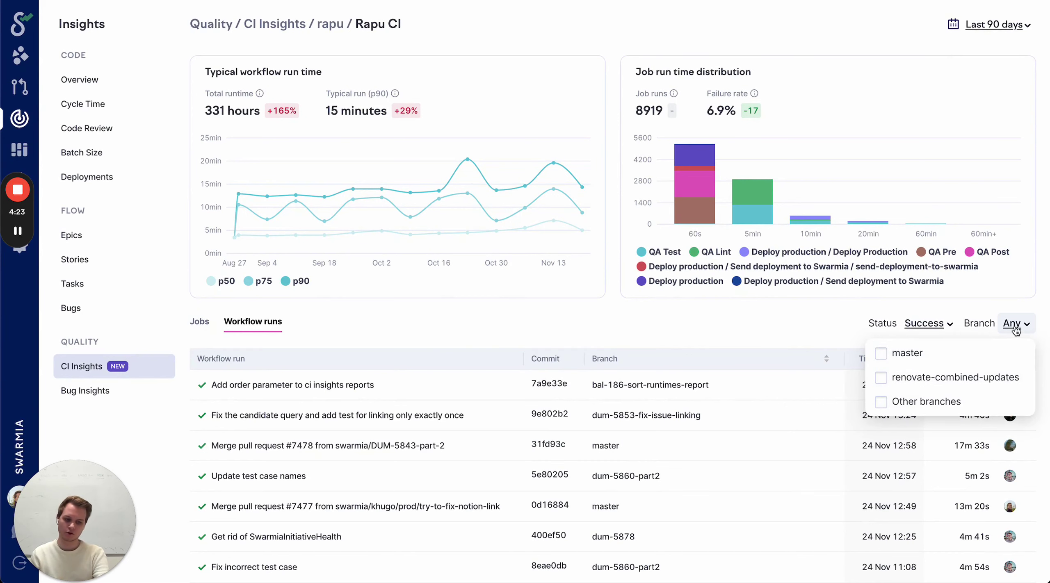
click(1016, 331)
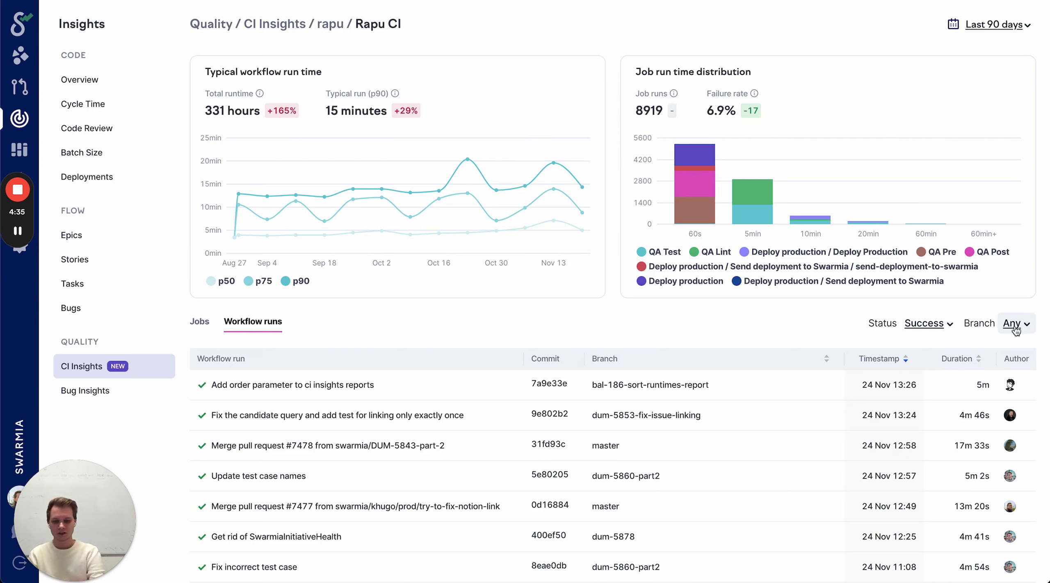
click(1016, 327)
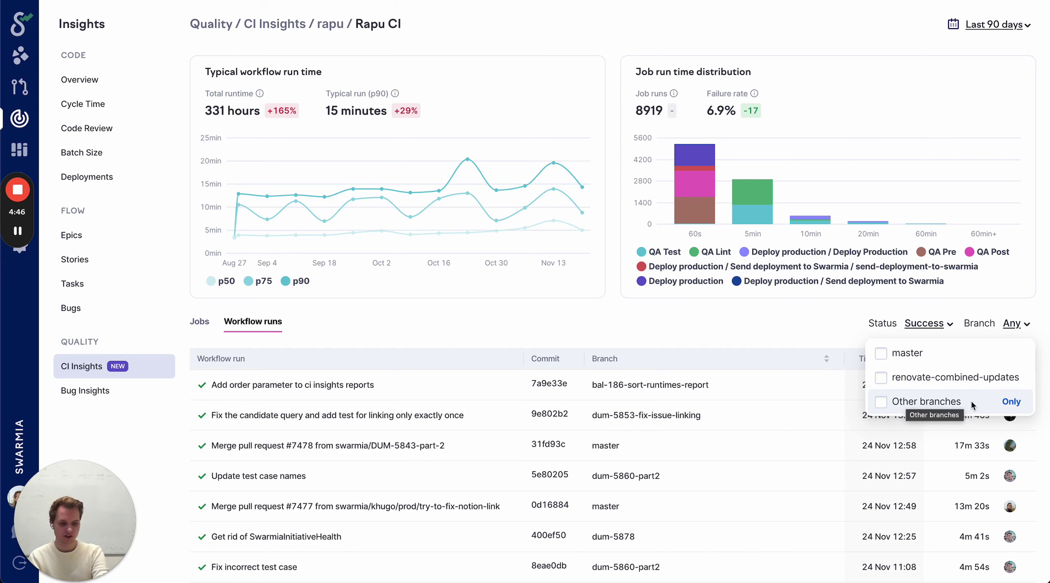
click(1011, 403)
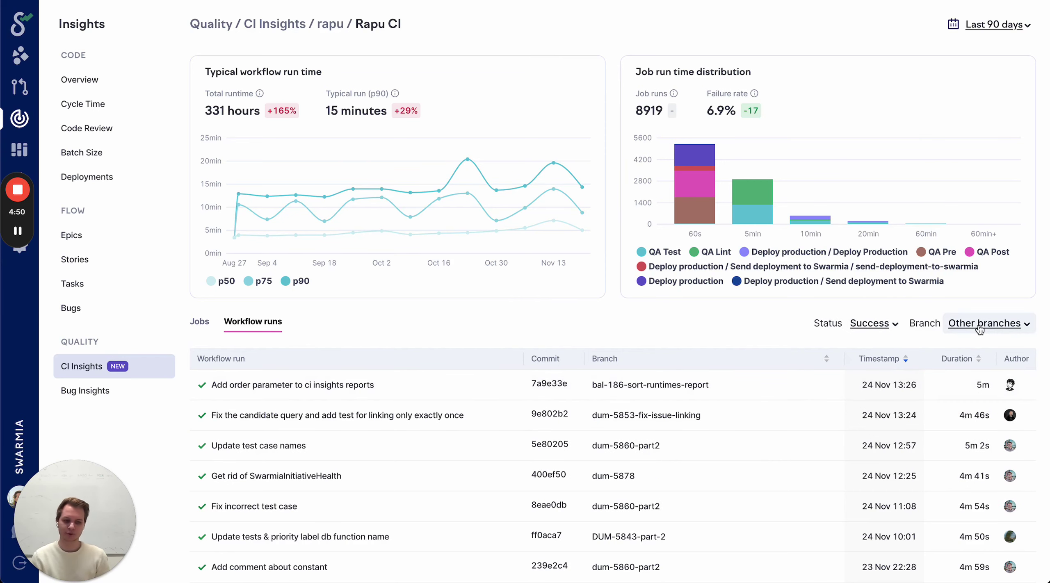
scroll(980, 328, down, 5)
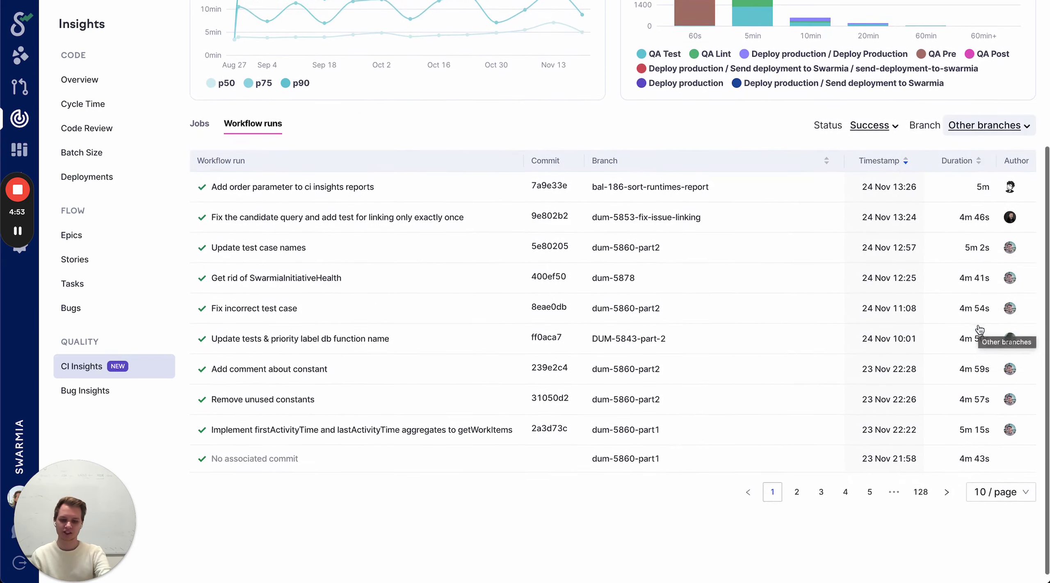
- Inspect the "Update test case names" workflow run's details on GitHub and return to Swarmia's CI Insights
scroll(357, 357, up, 2)
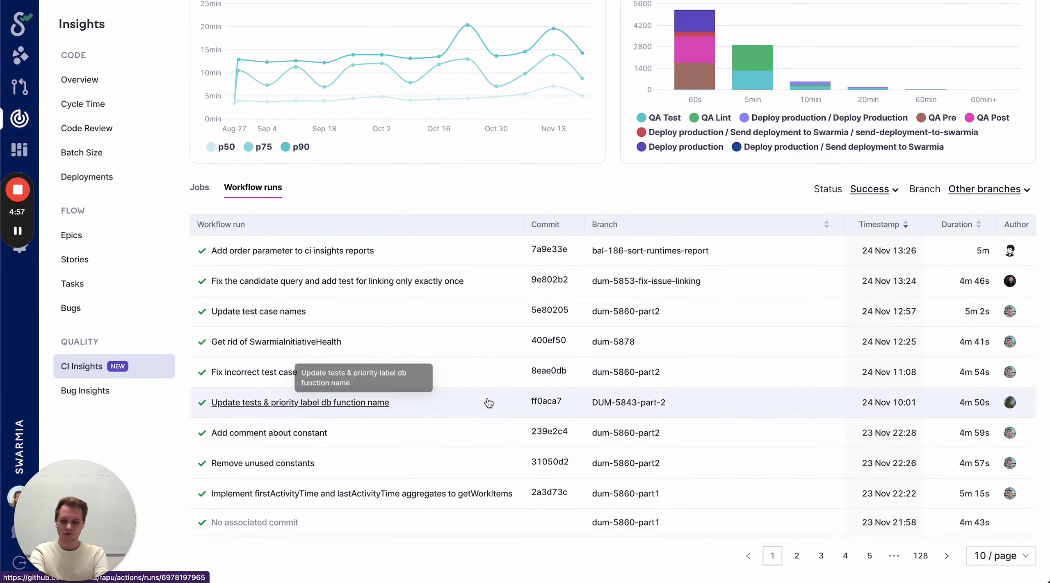
click(272, 322)
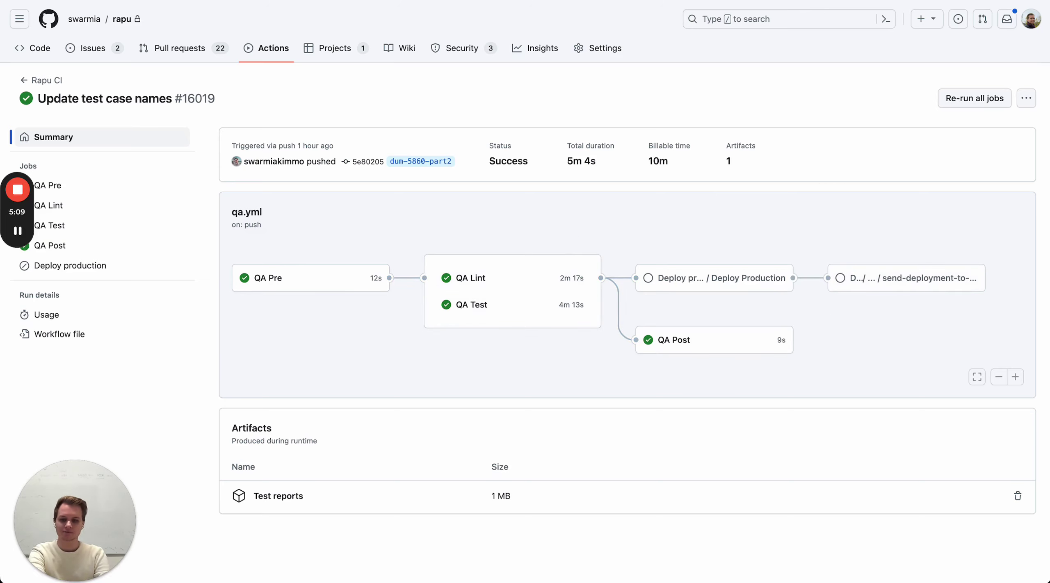
click(223, 1)
- Switch the Rapu CI breakdown from workflow runs back to the list of jobs
scroll(214, 71, up, 5)
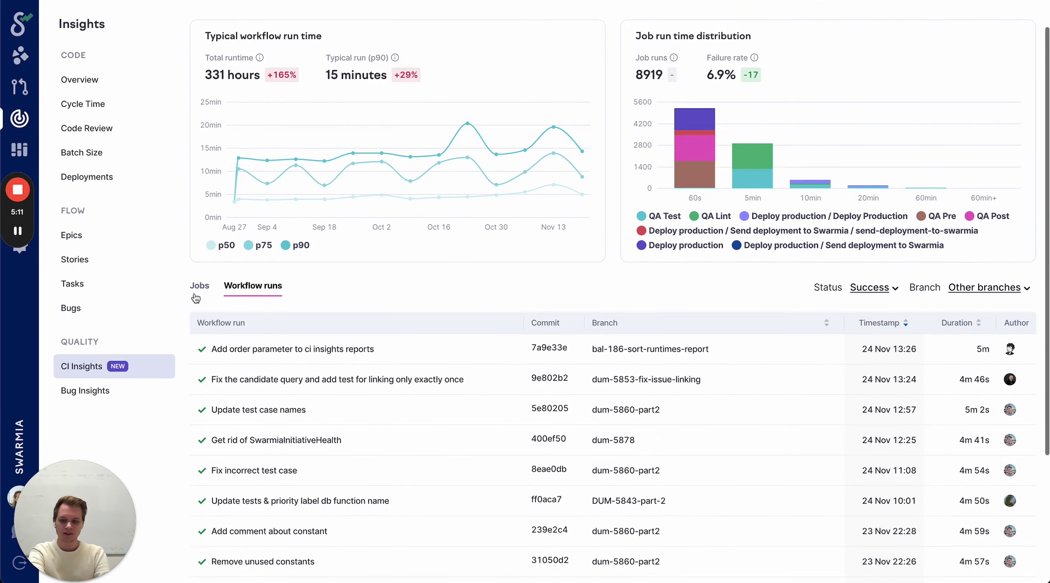
click(201, 287)
scroll(242, 301, down, 1)
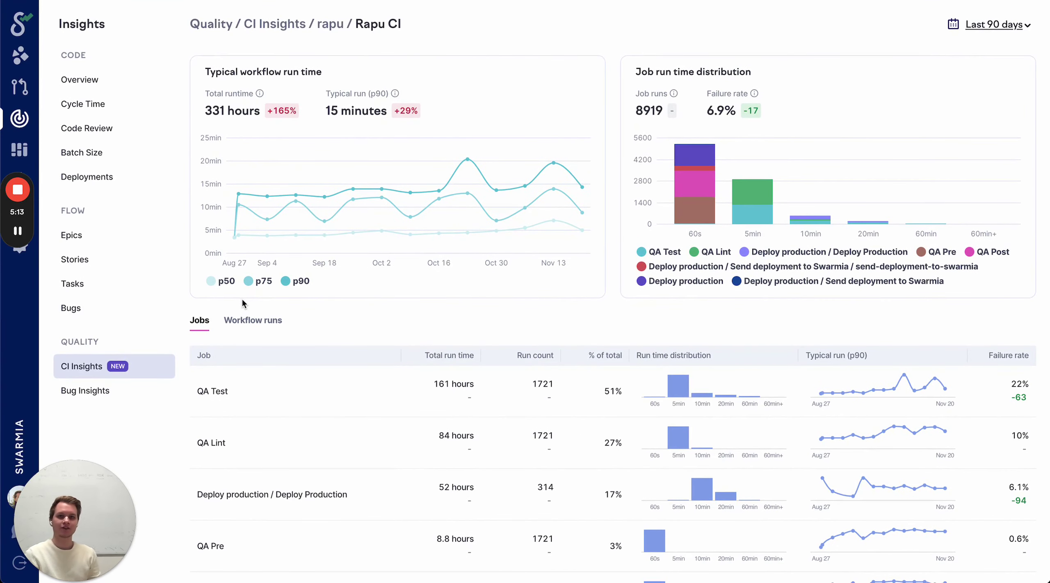